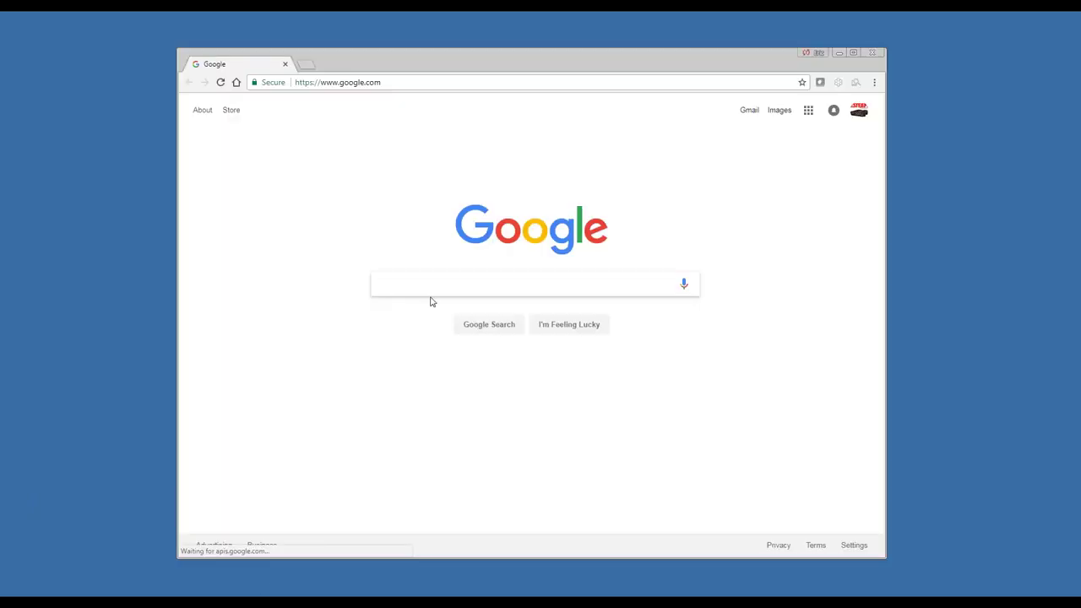
Go to the ESTeem FTP site, ftp.esteem.com, in Chrome
click(374, 83)
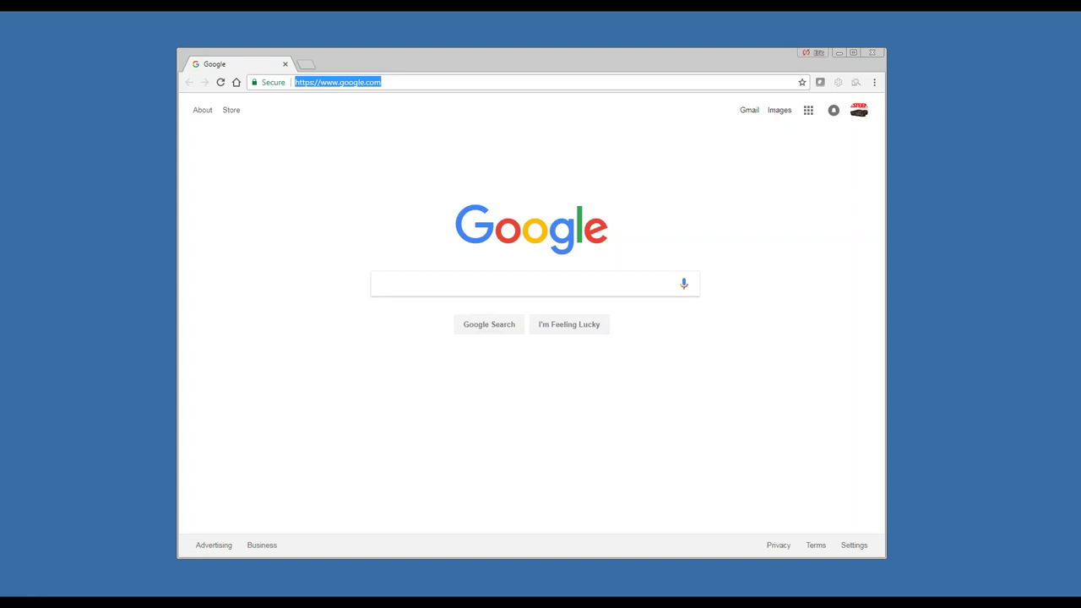
text(ftp)
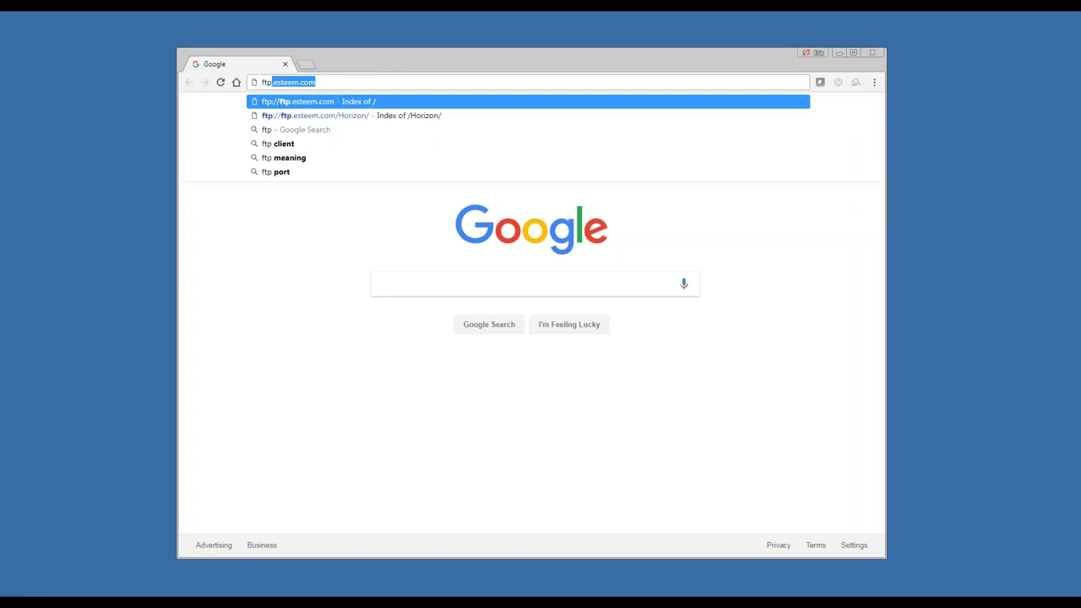
key(Return)
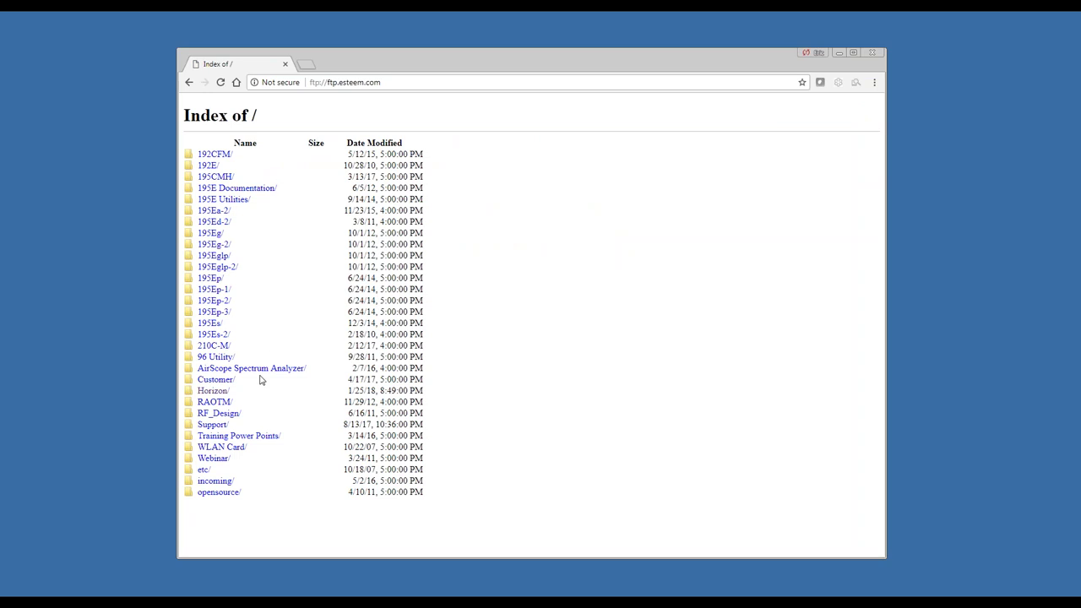
Open the Horizon/ folder and check the swupdate-horizon .img link's options without running anything
click(221, 394)
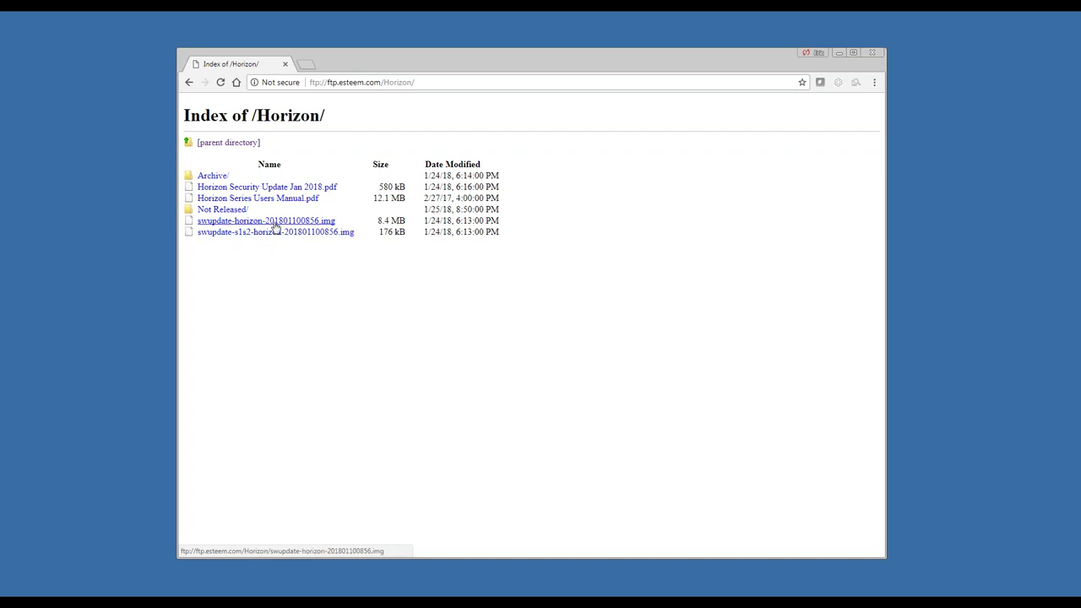
right_click(275, 224)
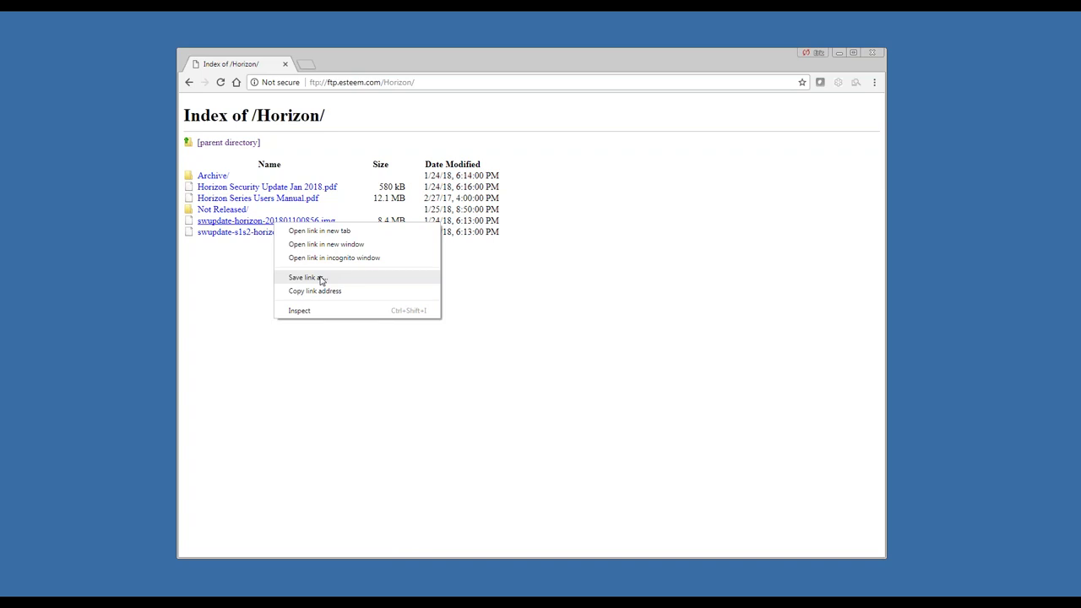
click(222, 307)
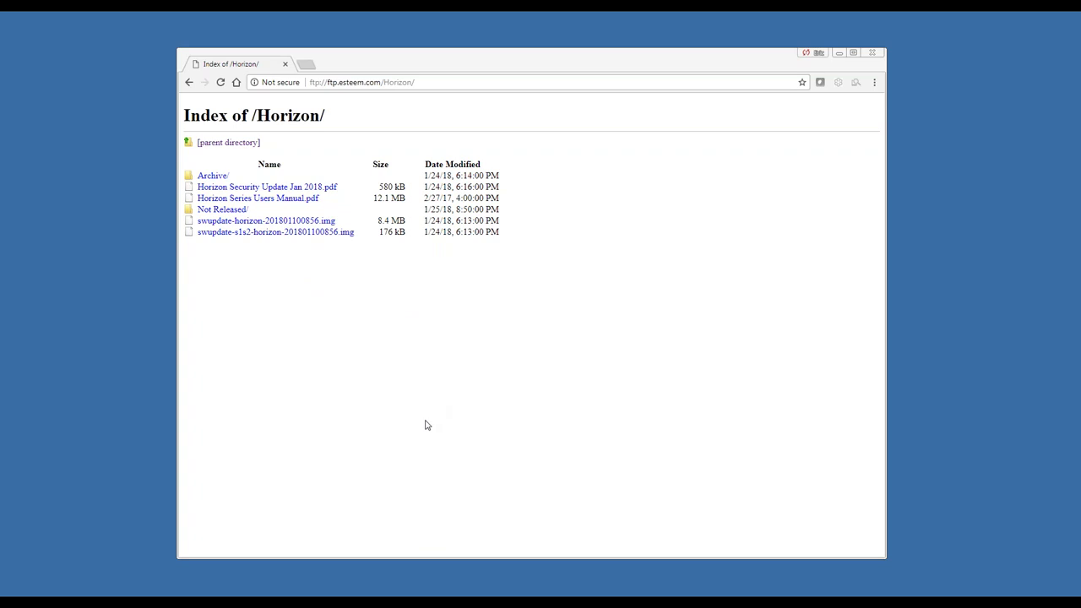
Discover EST radios in ESTeem Discover and choose Configure Radio for the found Horizon at 172.16.58.170
click(377, 587)
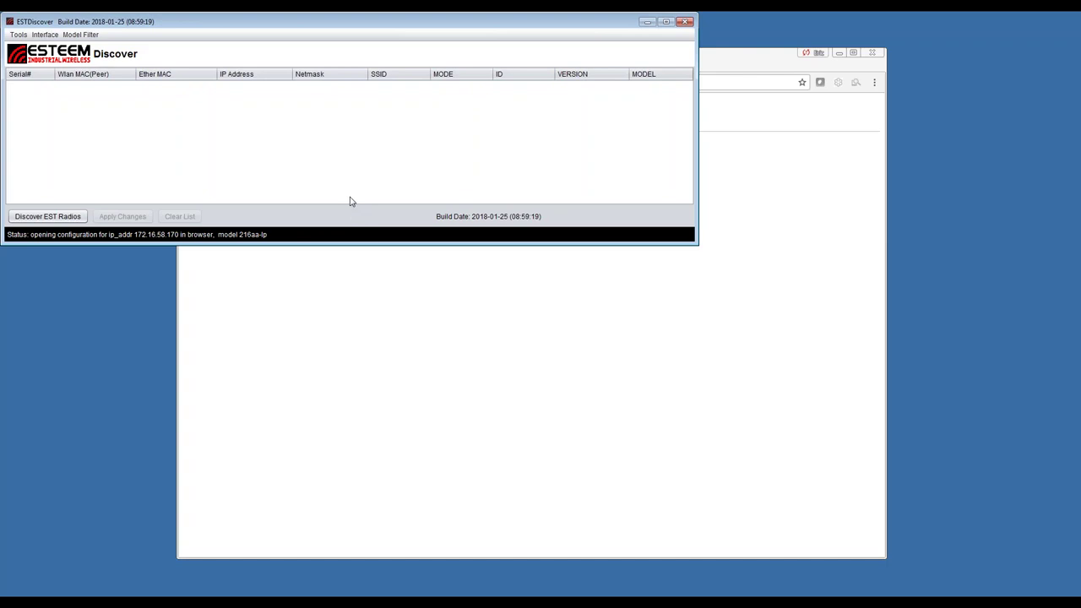
click(61, 218)
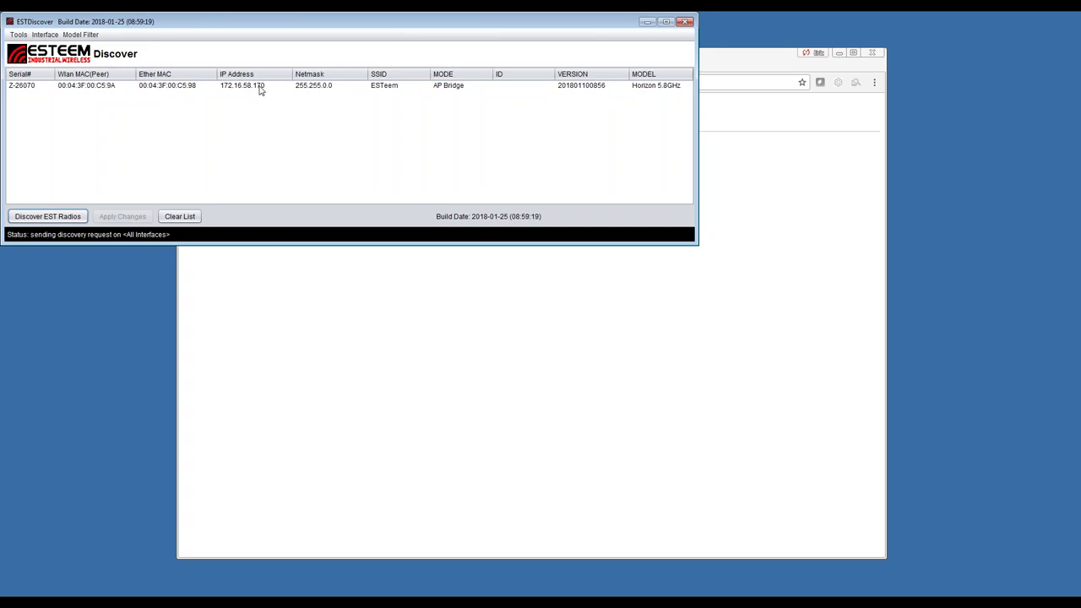
click(260, 88)
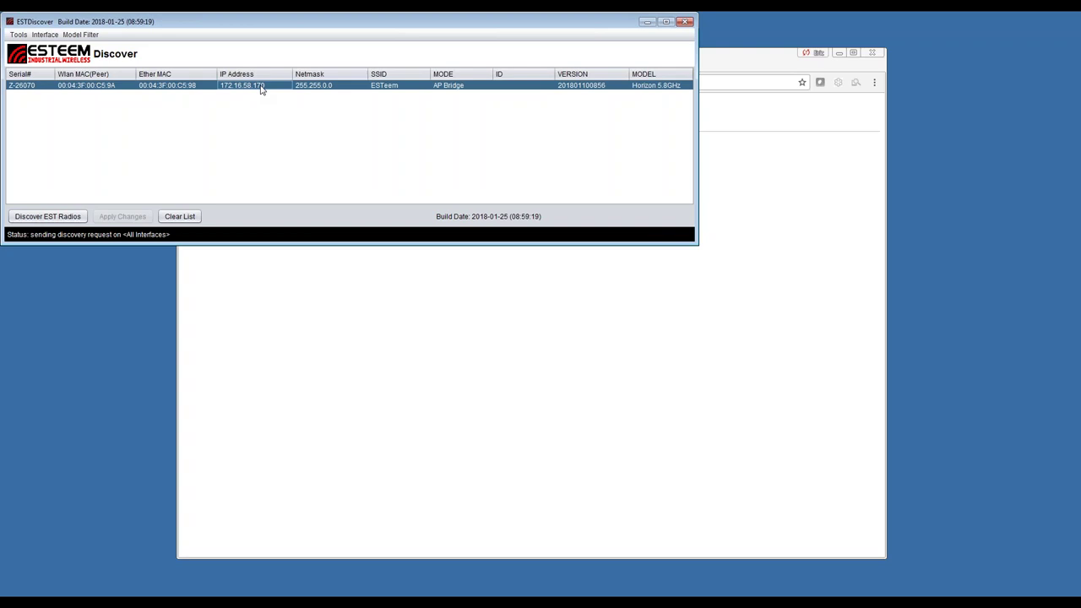
right_click(261, 88)
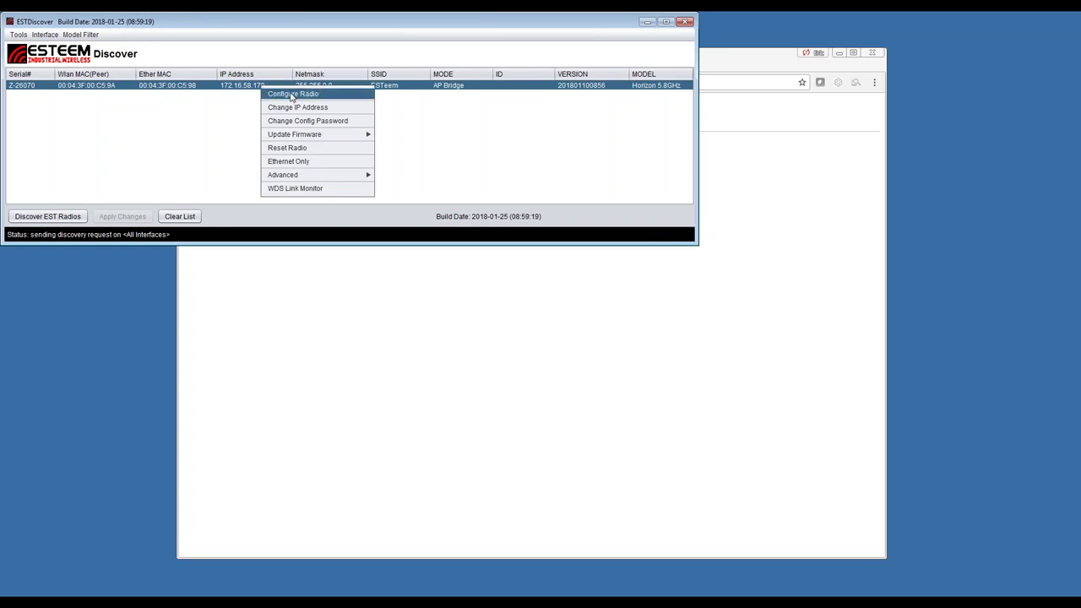
click(292, 96)
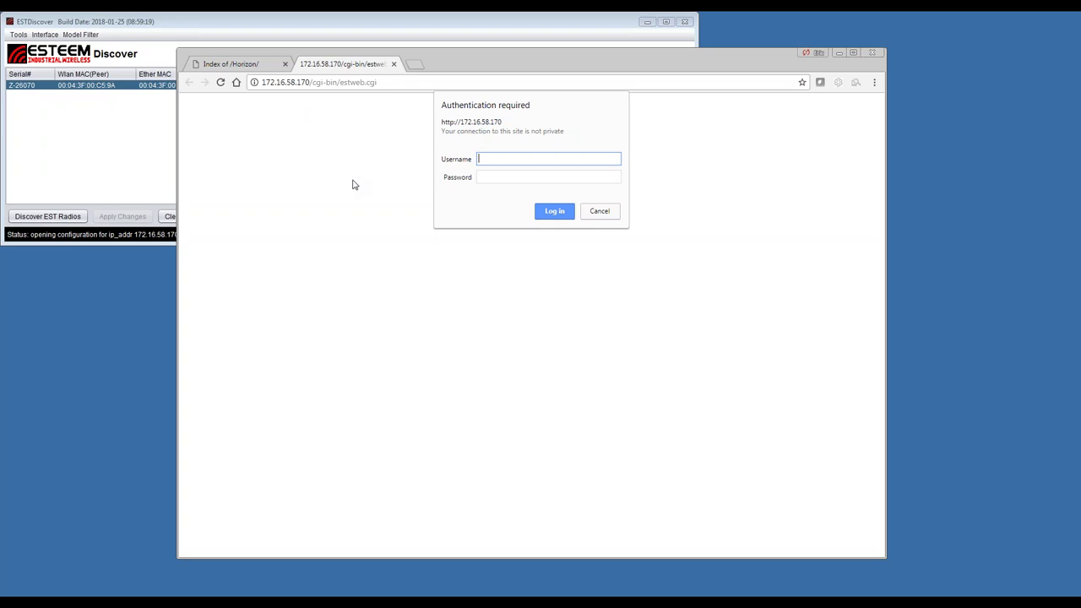
Log in to the radio with the admin username and its password
text(admin)
key(Tab)
text(admin)
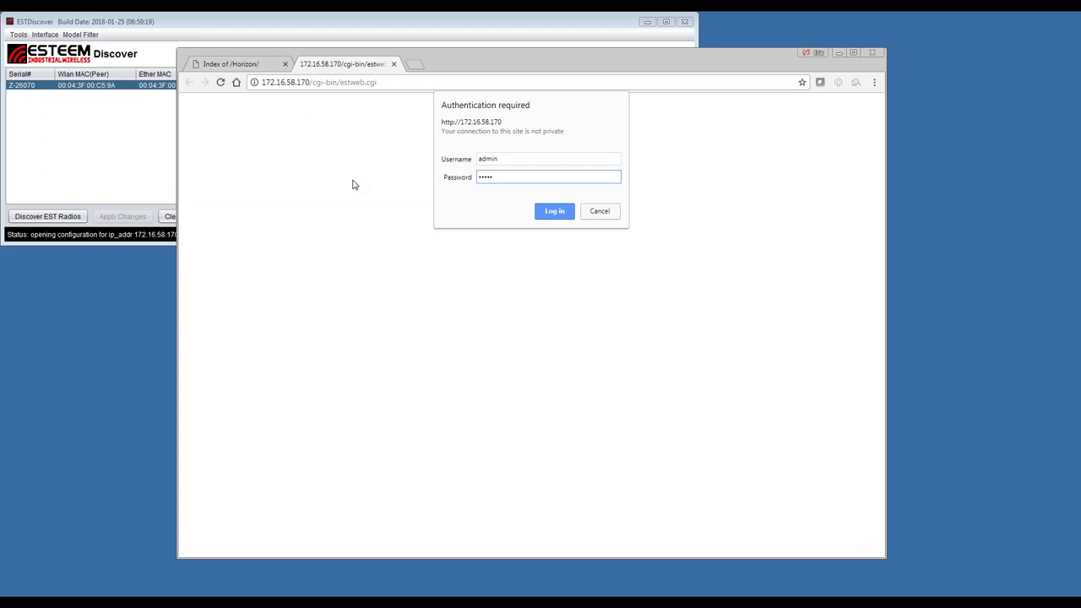
click(554, 211)
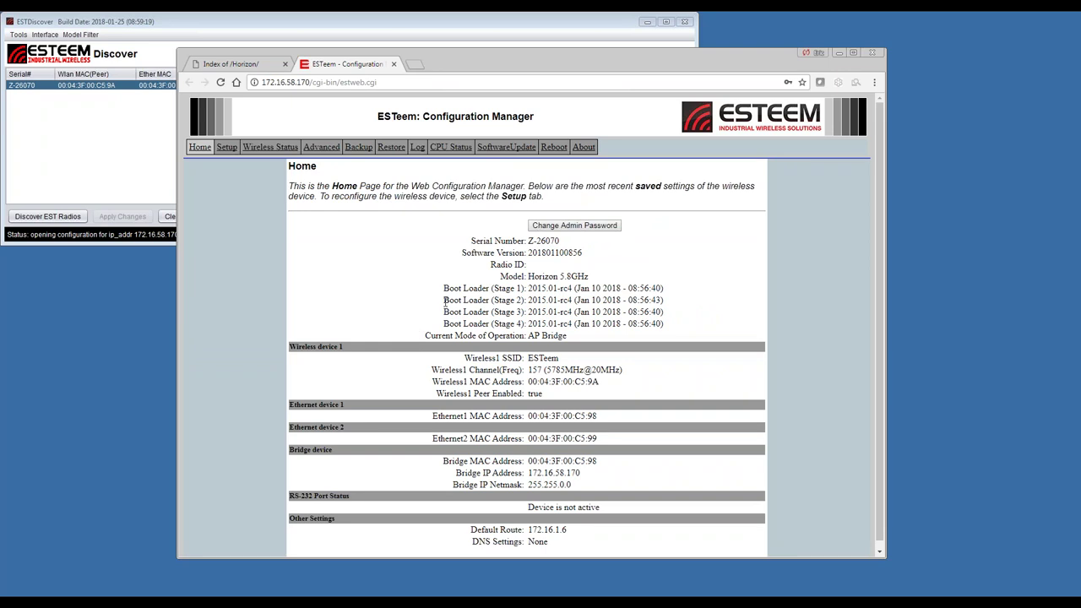
Start a browser-based software update and select swupdate-s1s2-horizon-201801100856.img from Downloads
click(506, 147)
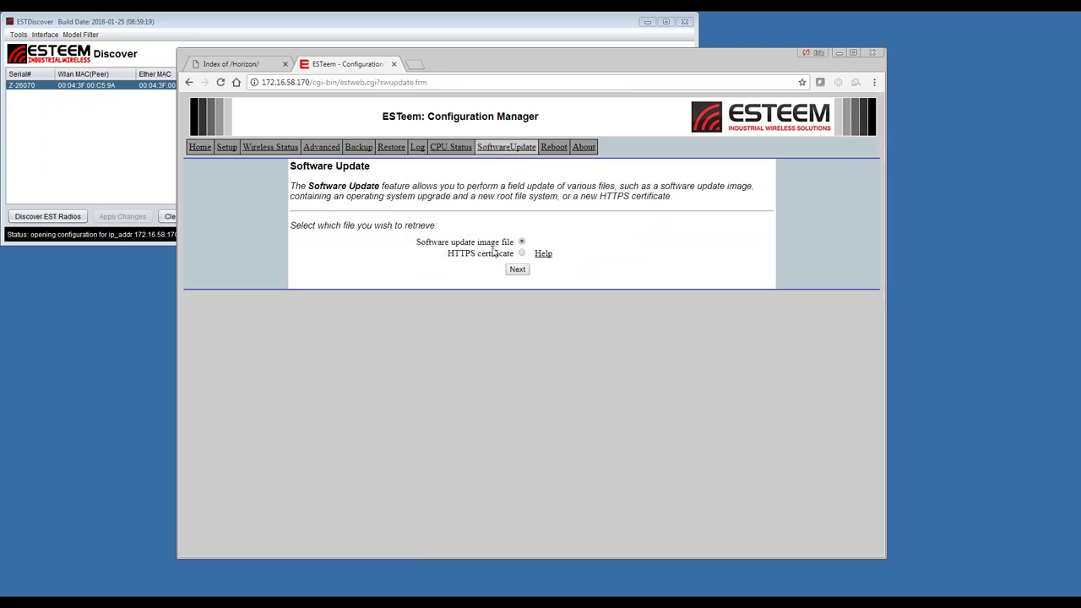
click(517, 269)
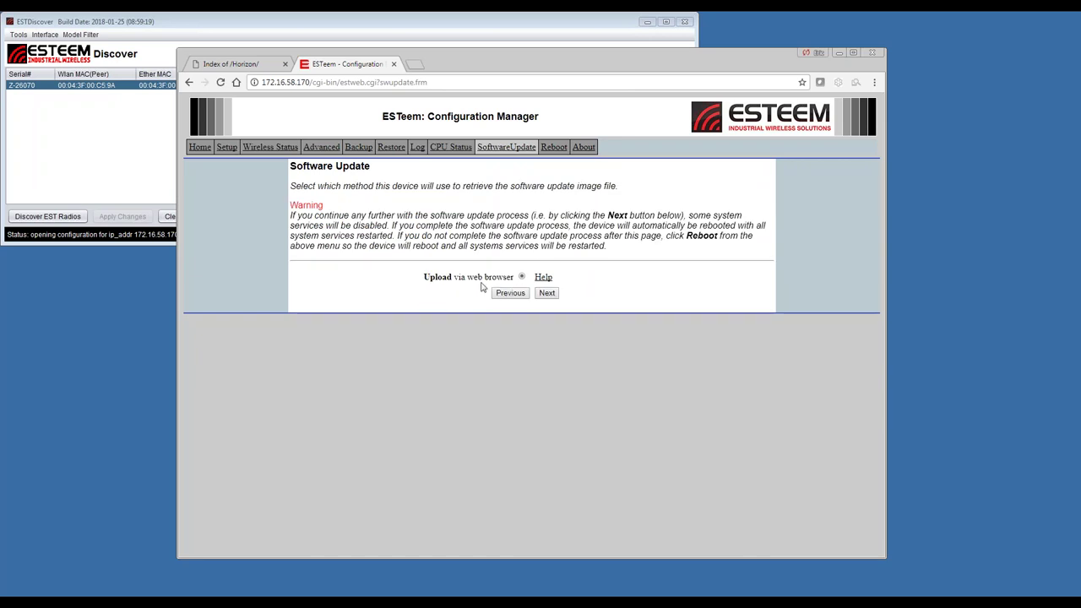
click(549, 296)
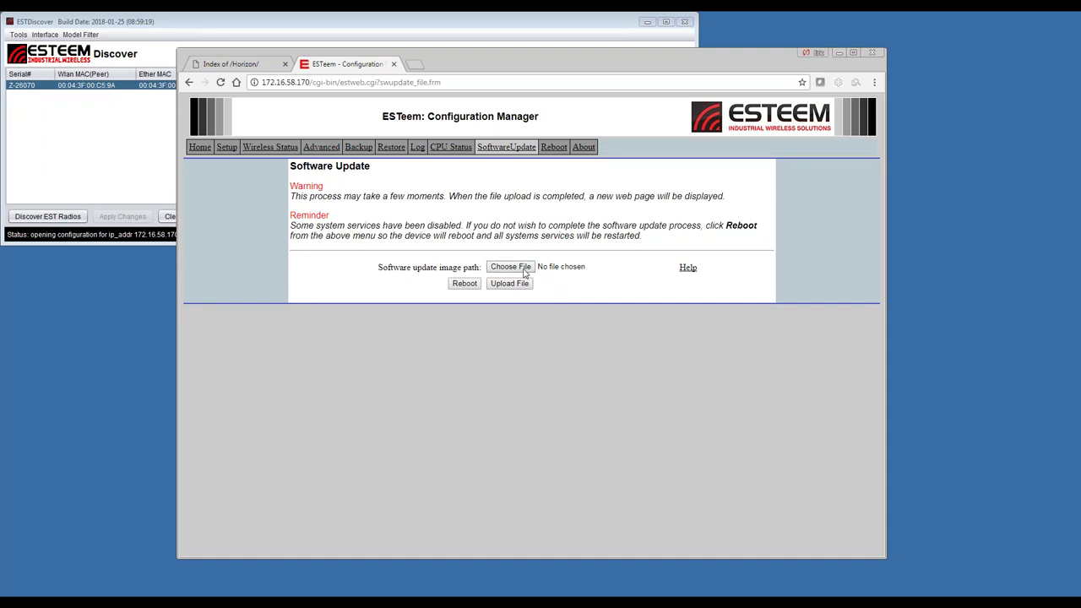
click(521, 270)
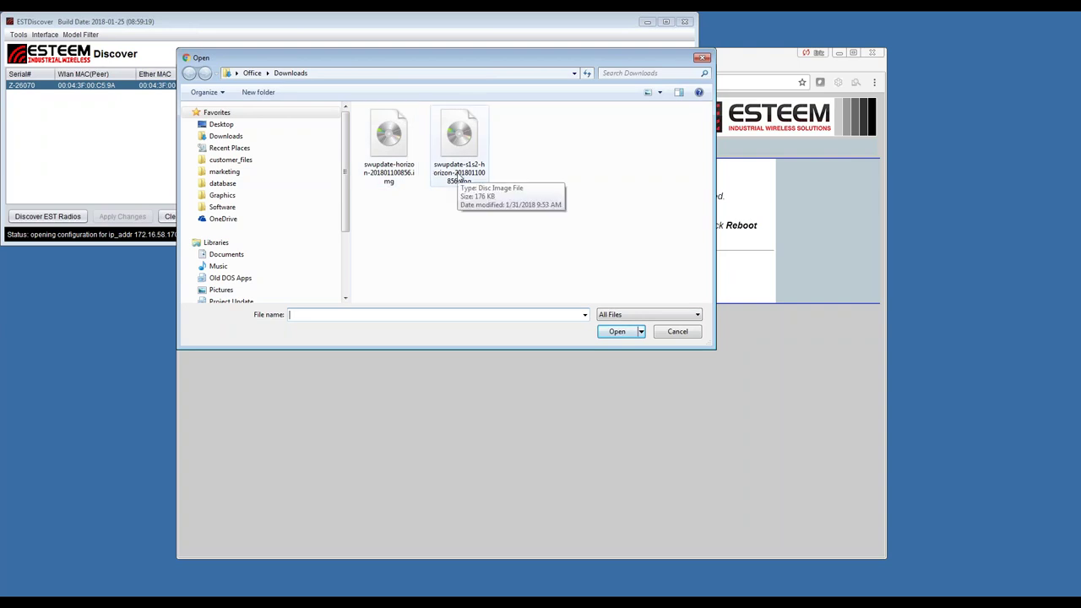
click(461, 173)
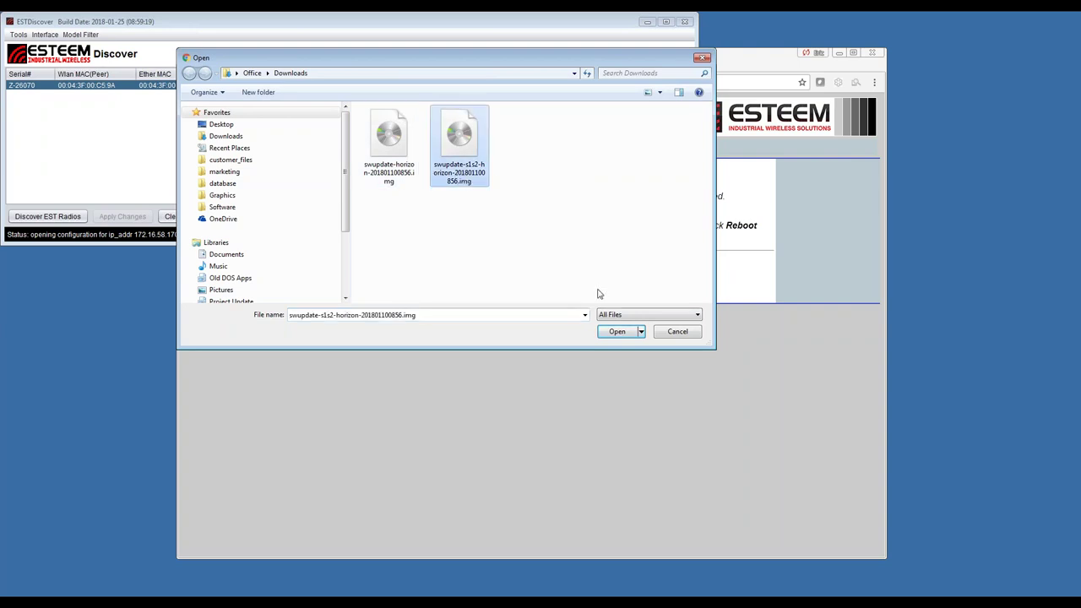
click(617, 331)
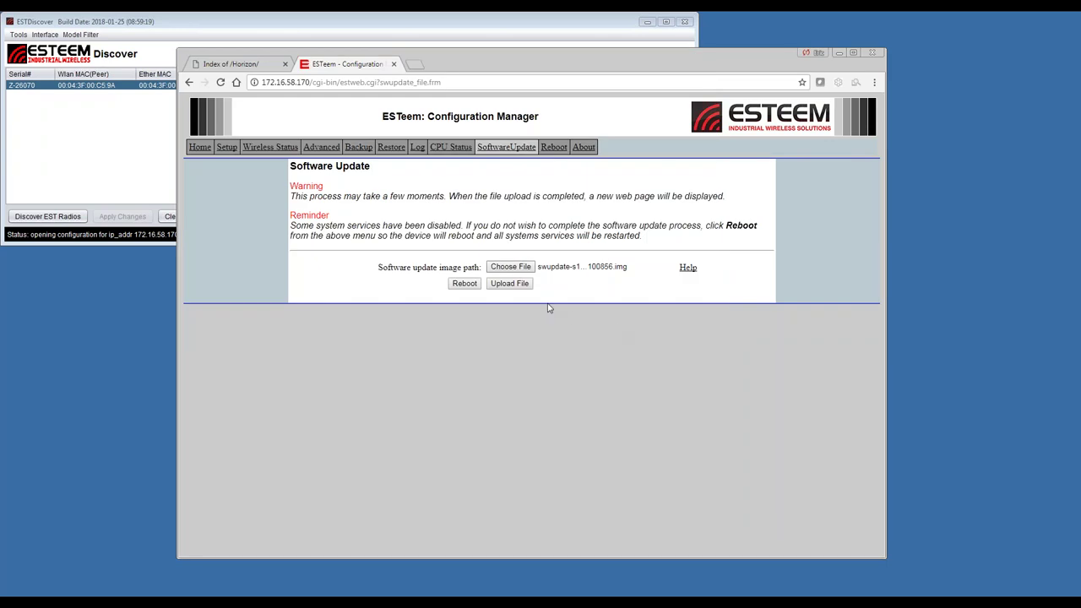
Upload the S1S2 bootloader image, validate and flash it, then go back to Home
click(522, 287)
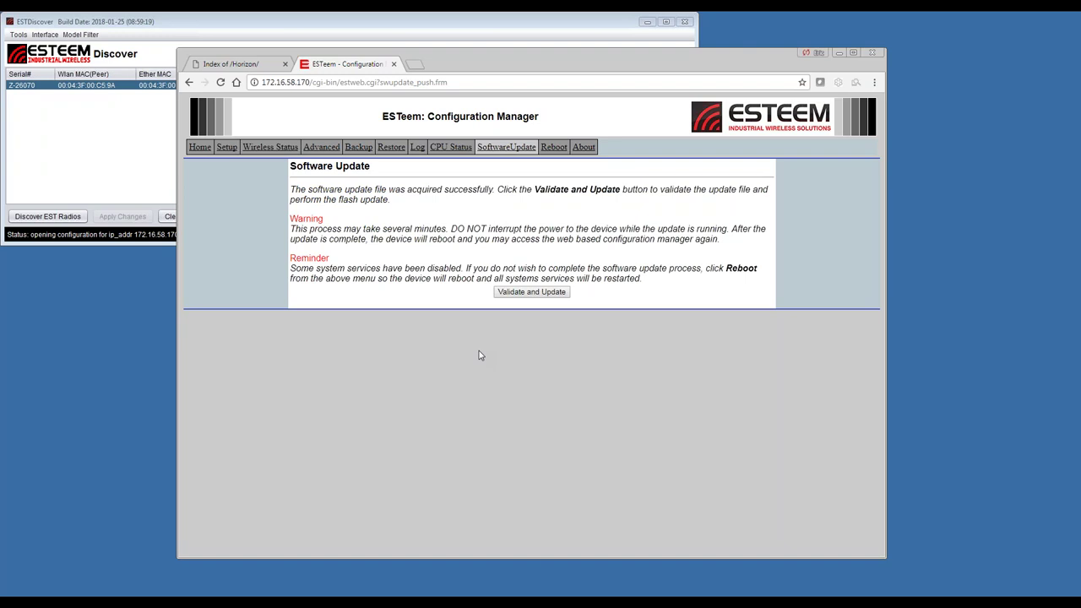
click(532, 292)
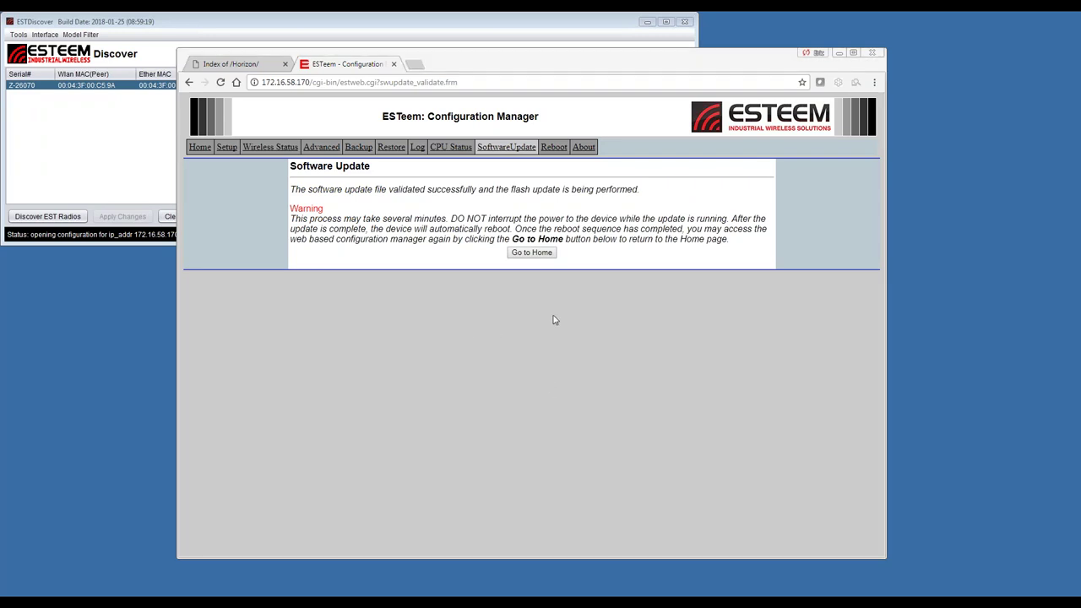
click(533, 254)
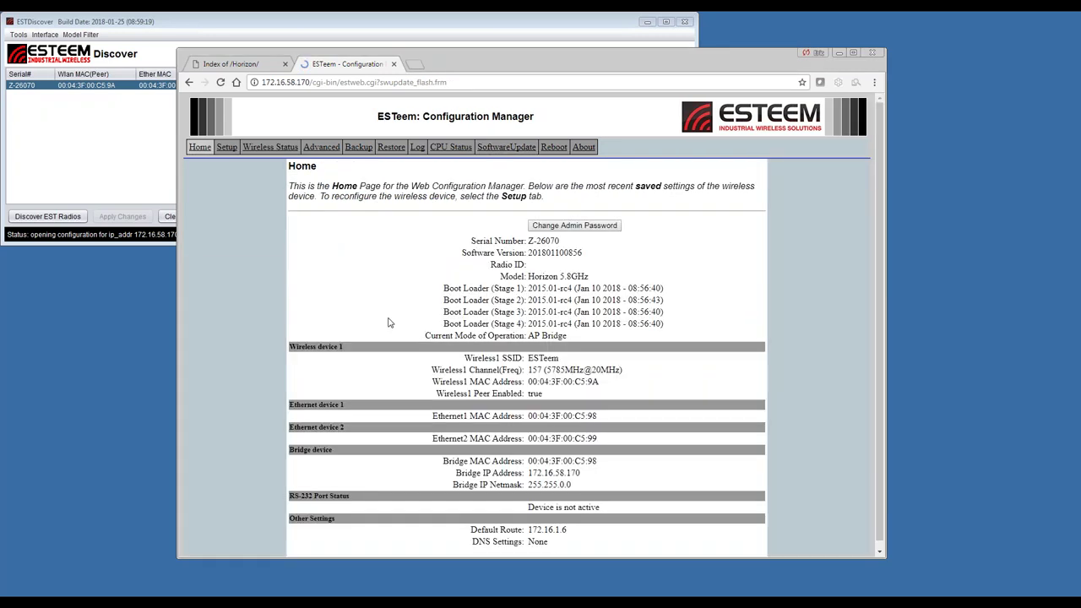
Select swupdate-horizon-201801100856.img on the Software Update page, upload it, and start validating and flashing
click(510, 149)
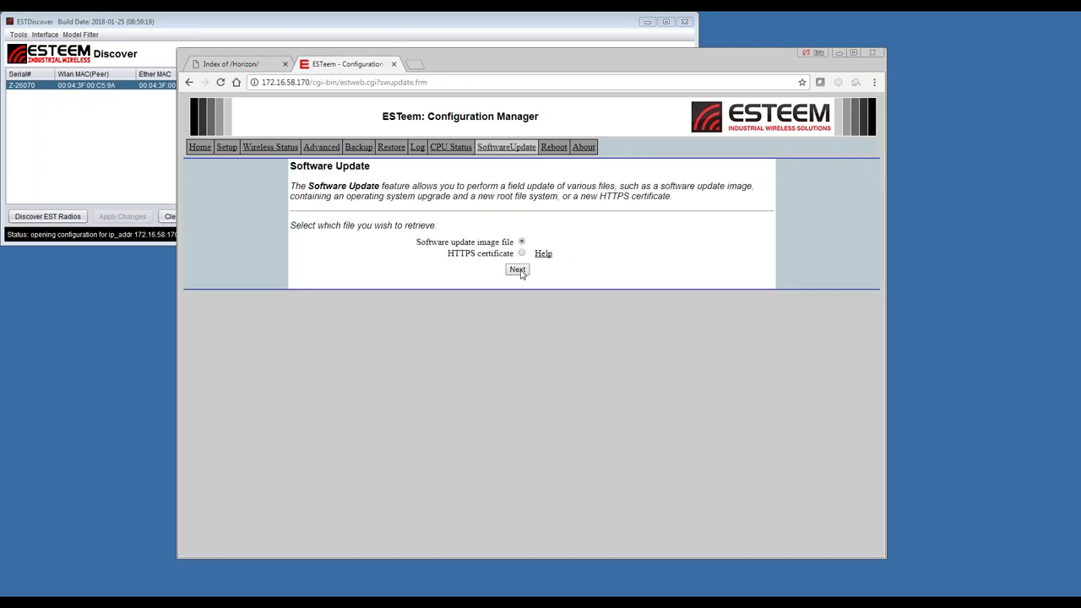
click(517, 269)
click(547, 296)
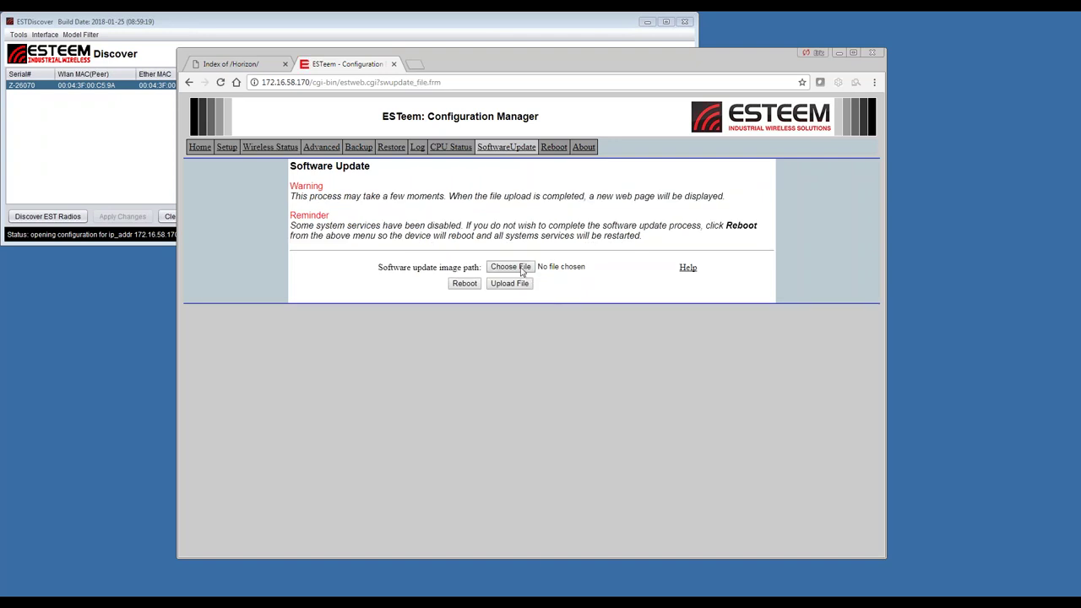
click(521, 268)
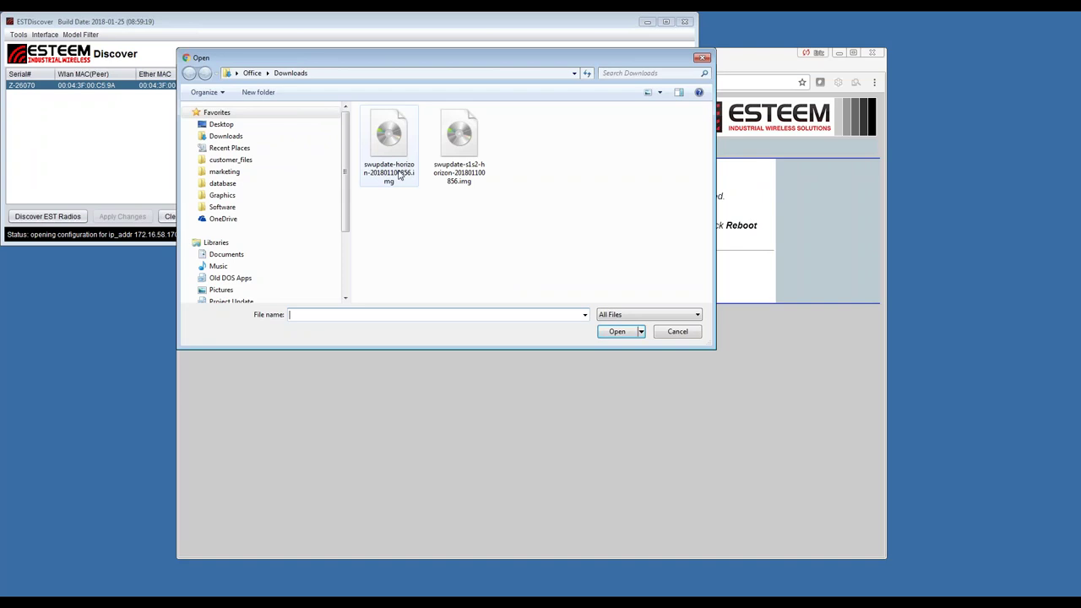
click(389, 161)
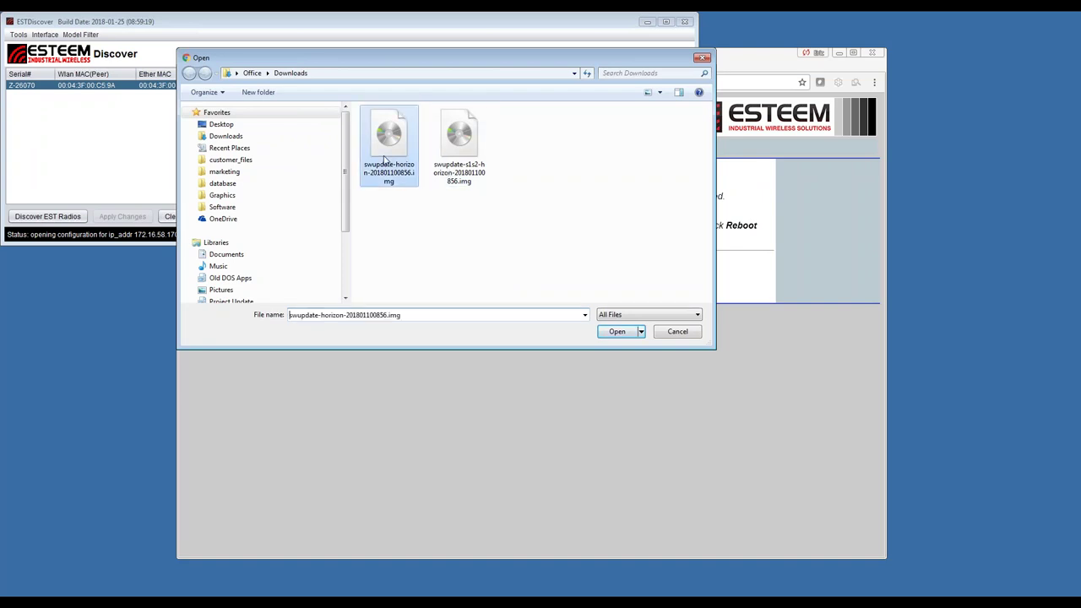
click(618, 332)
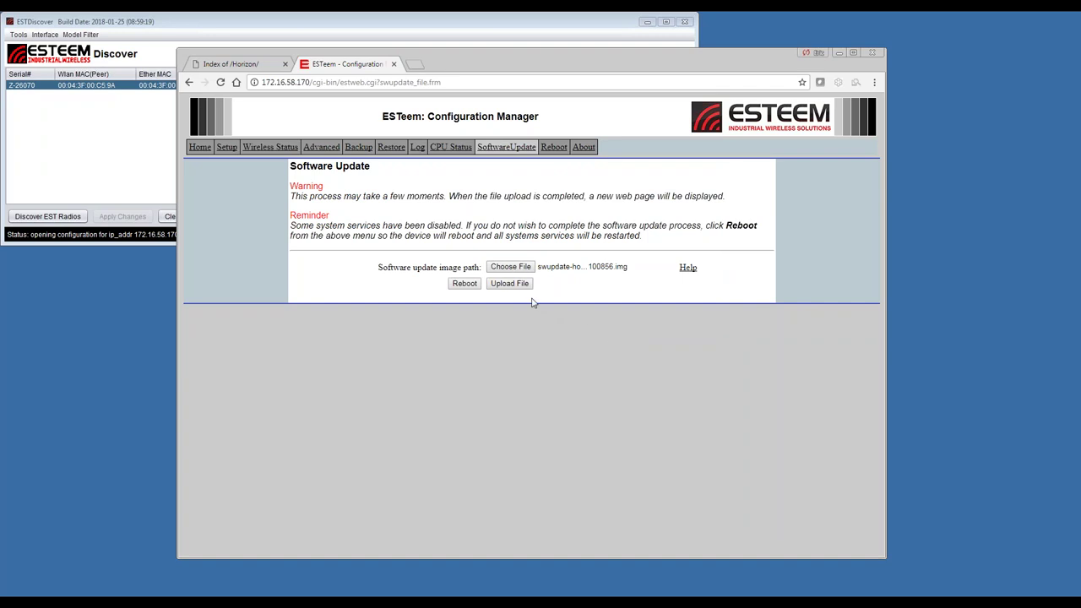
click(518, 287)
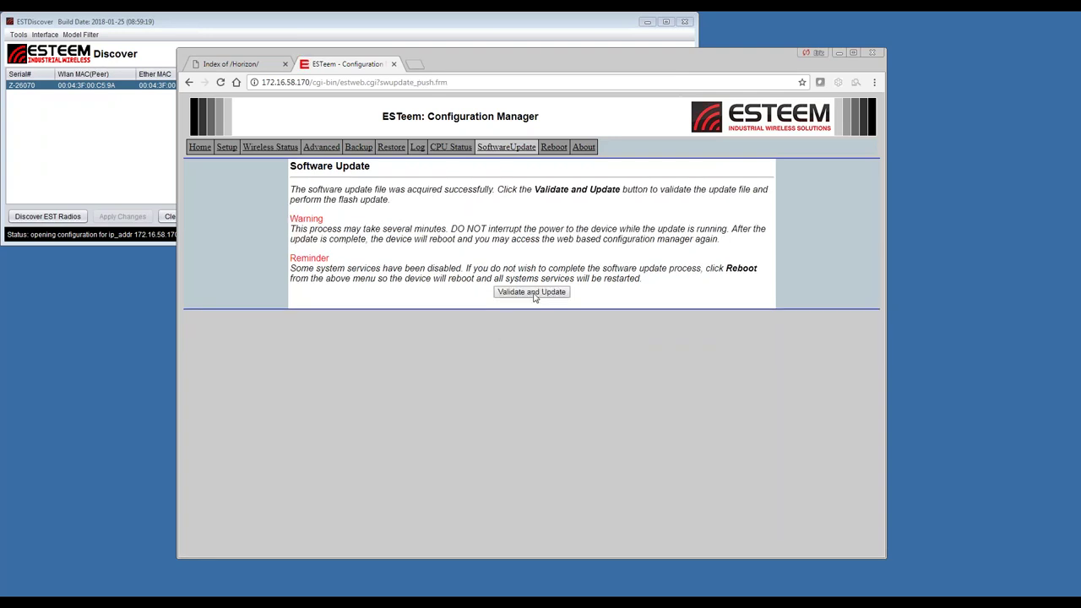
click(532, 292)
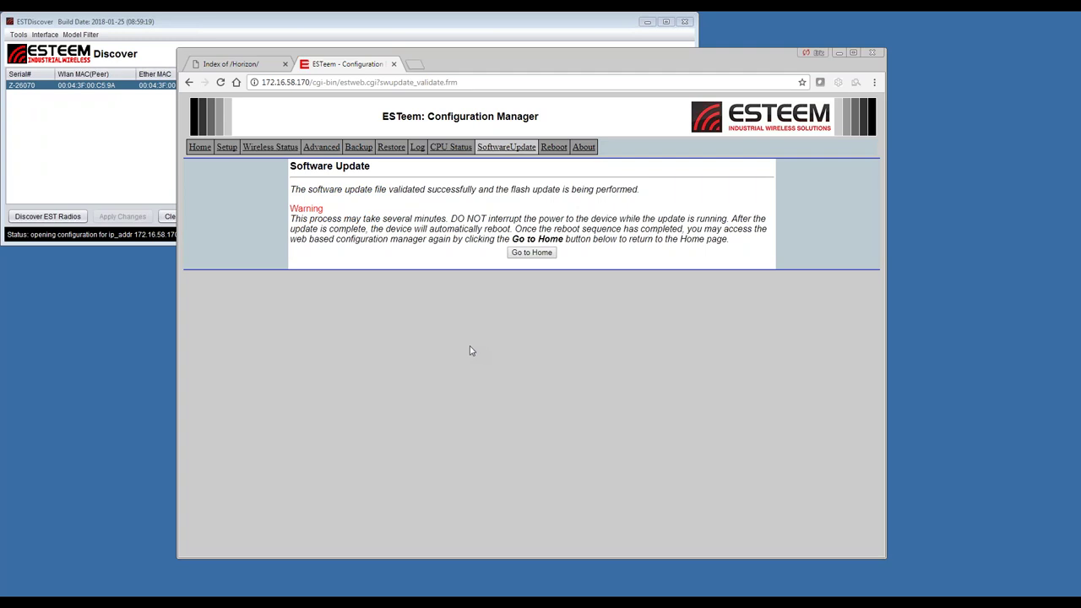
Show the saved Warning (007).PNG bootloader warning screenshot from the taskbar
click(406, 590)
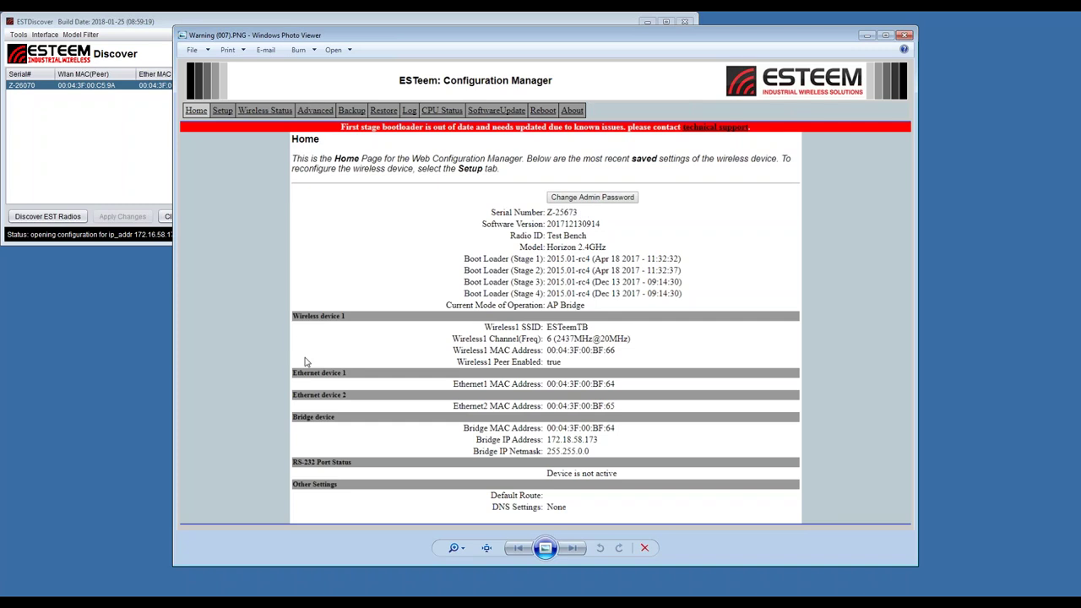
Close the outdated first-stage bootloader warning screenshot with Alt+F4
key(alt+F4)
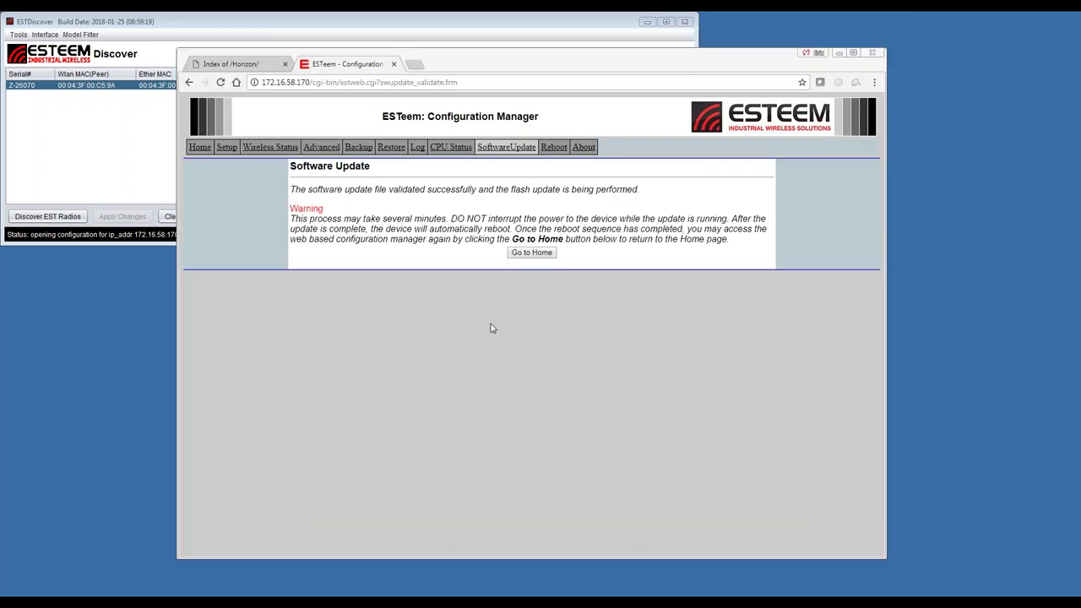
Go back to the Home page once the Horizon image flash completes
click(530, 254)
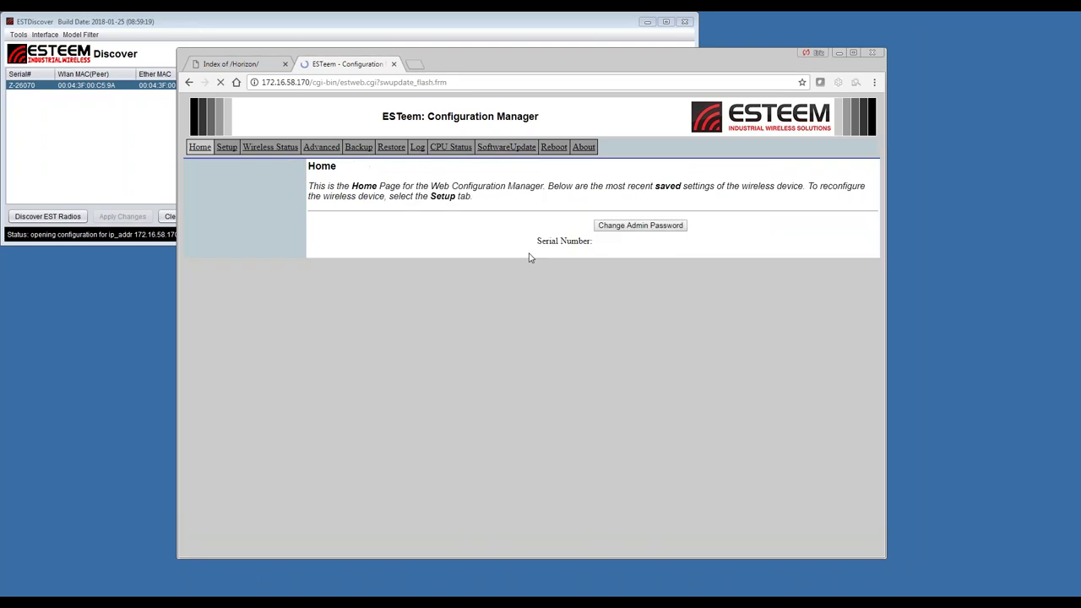